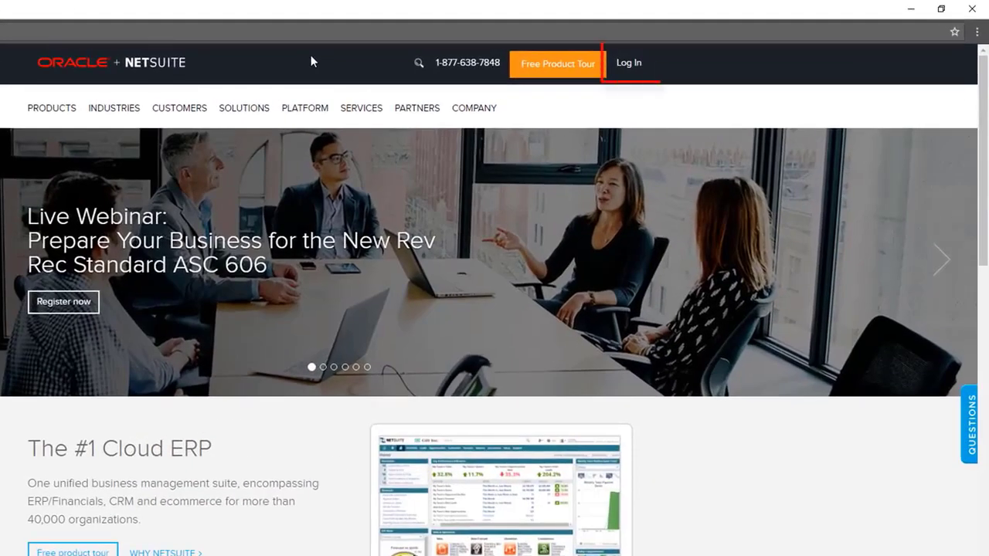
- Enter the account e-mail and password on the NetSuite login page with Remember Me ticked
{"action": "left_click", "coordinate": [637, 71]}
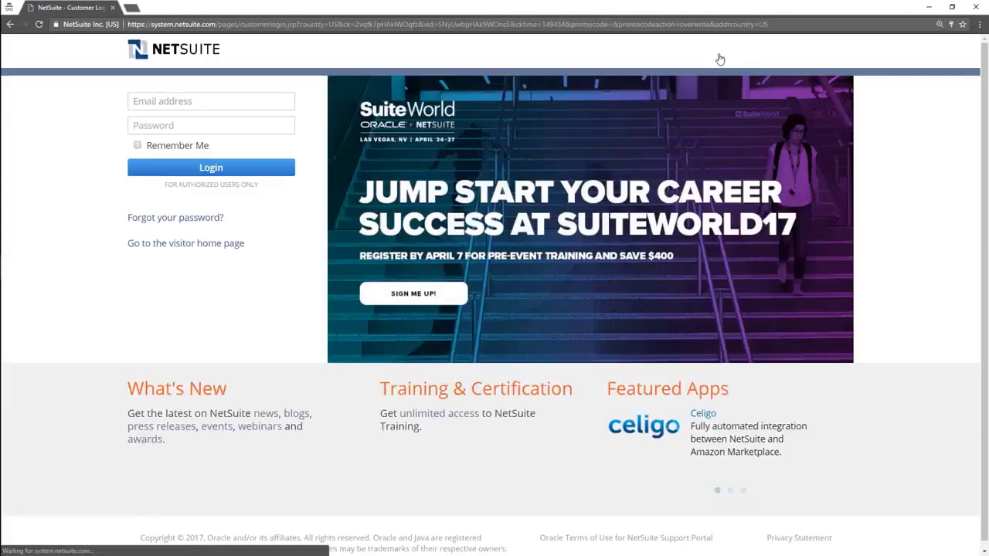
{"action": "left_click", "coordinate": [290, 99]}
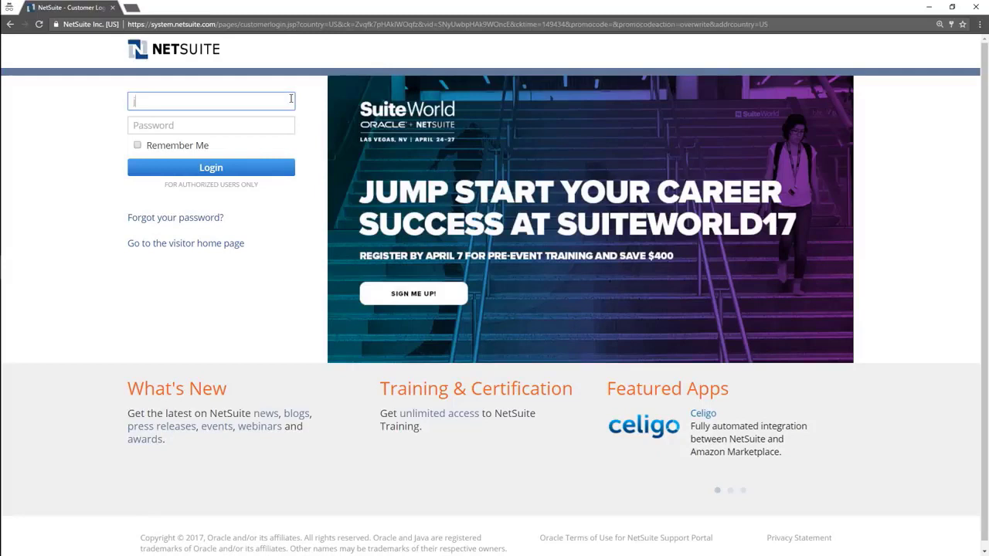
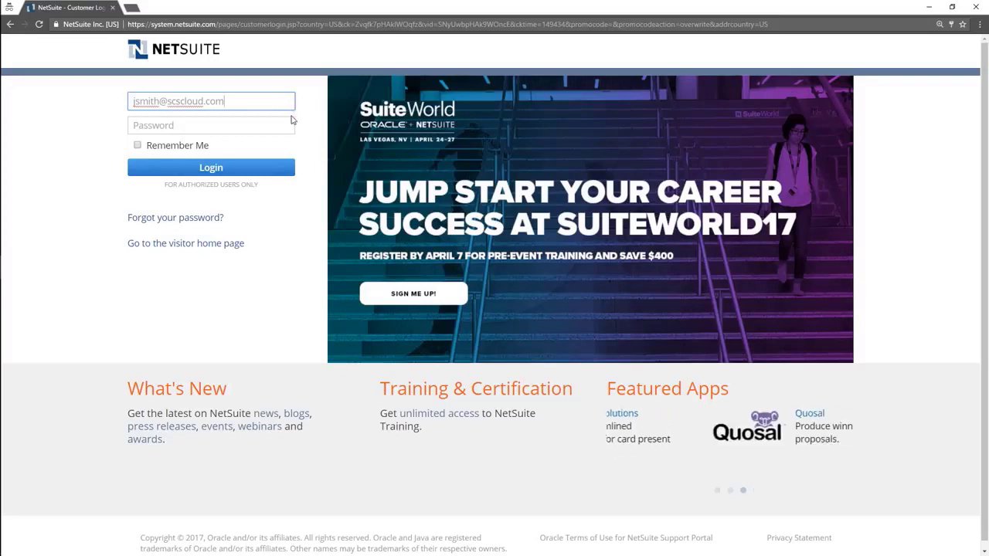
{"action": "left_click", "coordinate": [289, 124]}
{"action": "type", "text": "************"}
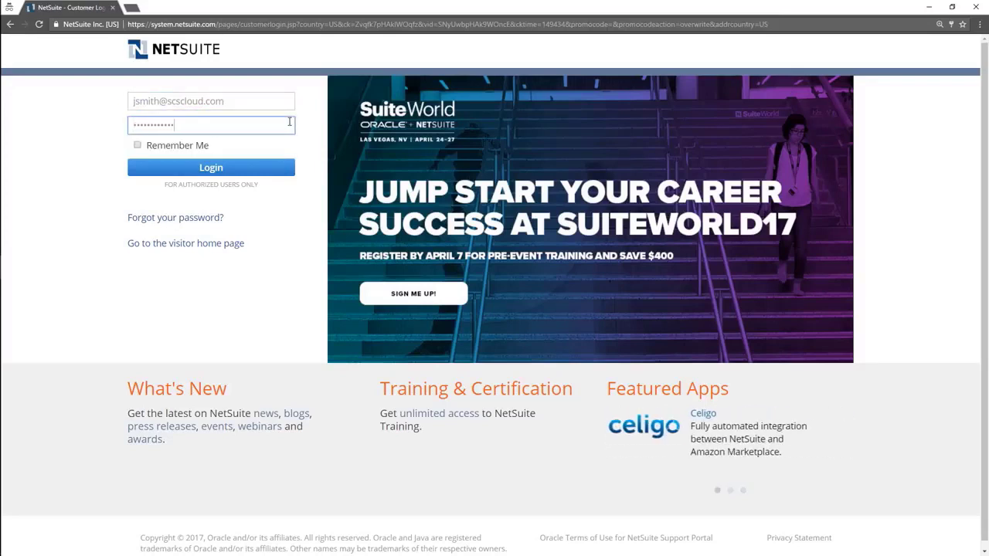
{"action": "left_click", "coordinate": [137, 146]}
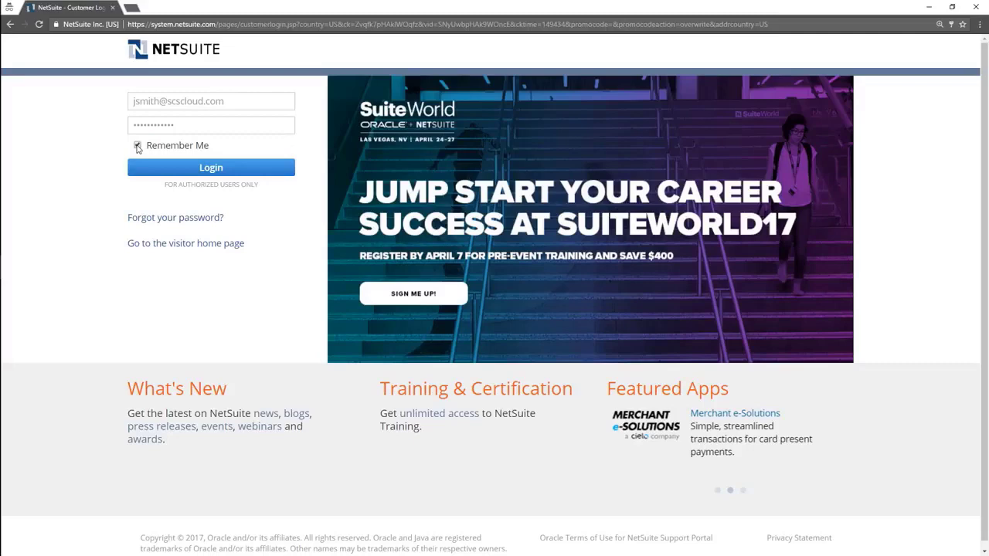
- Submit the login, then enter the old password and a compliant new password and submit
{"action": "left_click", "coordinate": [270, 167]}
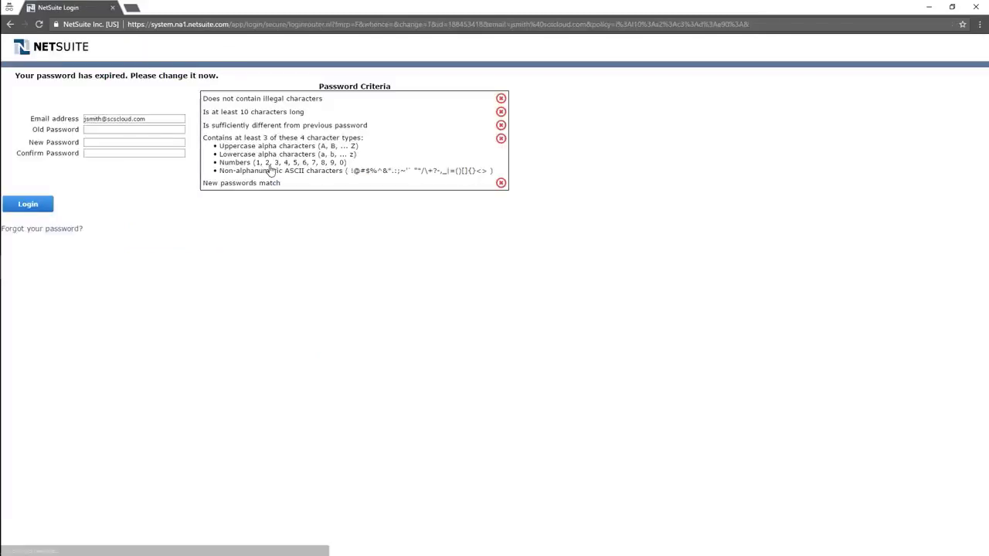
{"action": "left_click", "coordinate": [175, 129]}
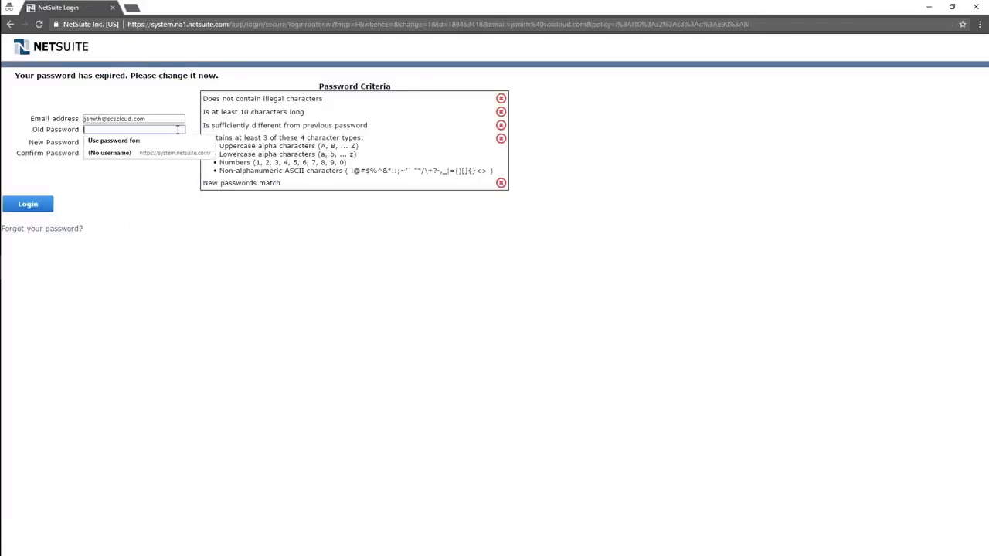
{"action": "type", "text": "*******"}
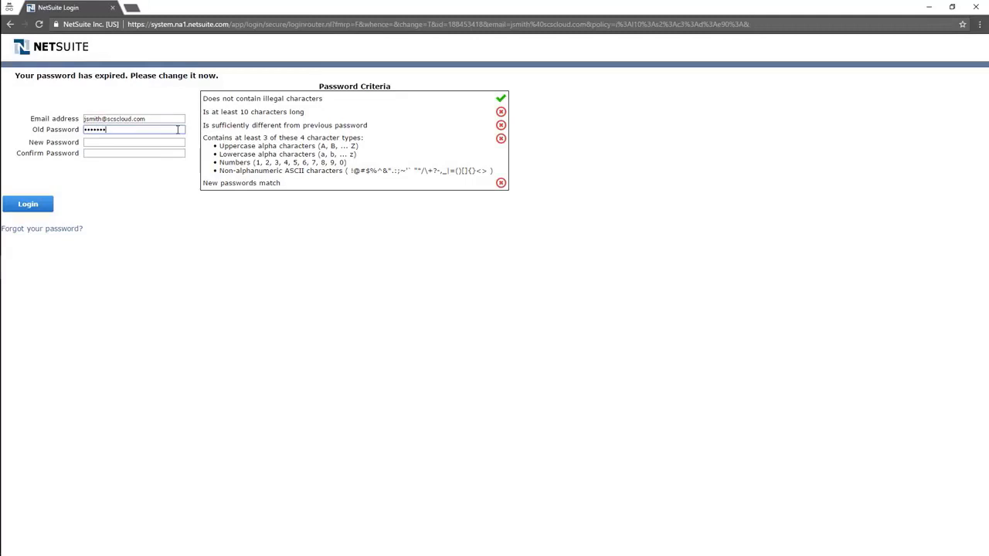
{"action": "type", "text": "***"}
{"action": "key", "text": "Tab"}
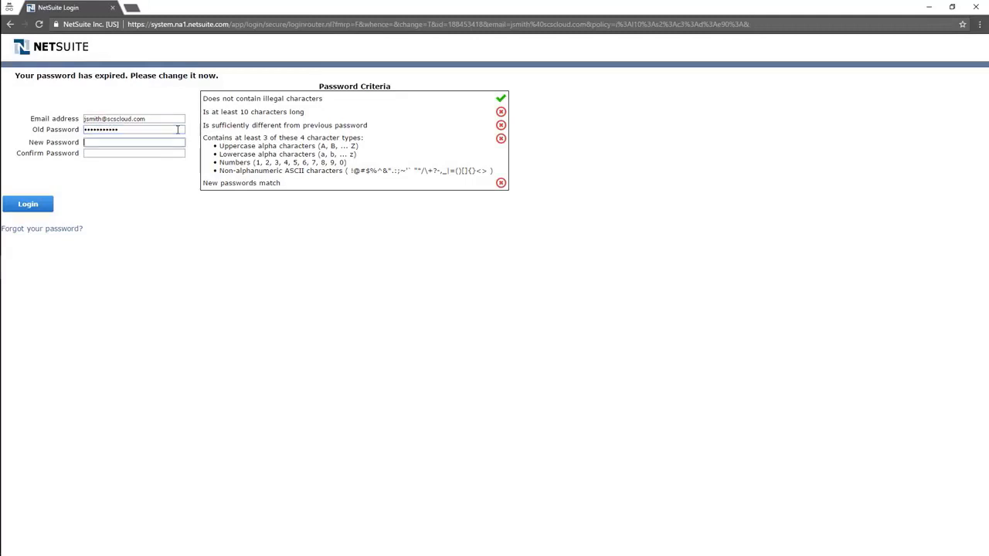
{"action": "type", "text": "**************"}
{"action": "key", "text": "Tab"}
{"action": "type", "text": "**************"}
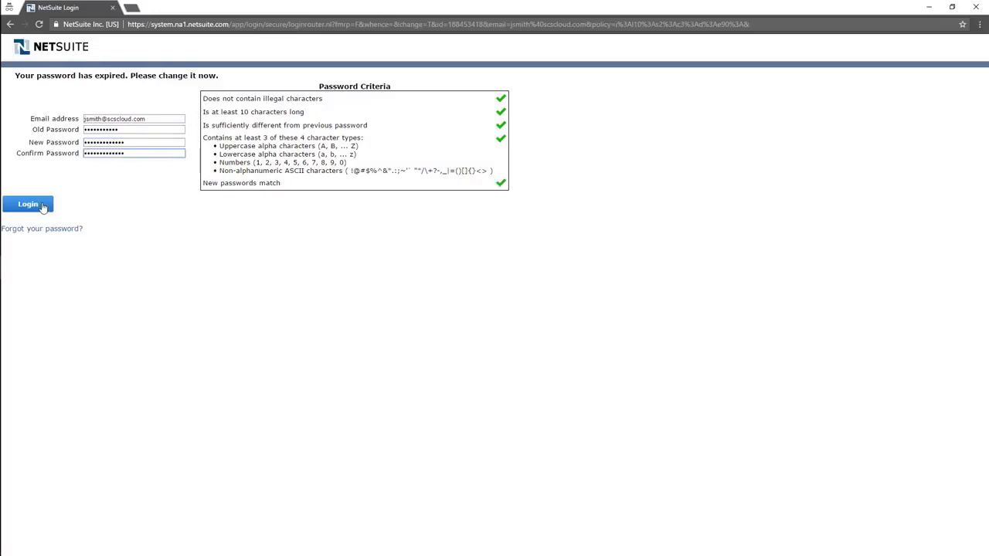
{"action": "left_click", "coordinate": [41, 207]}
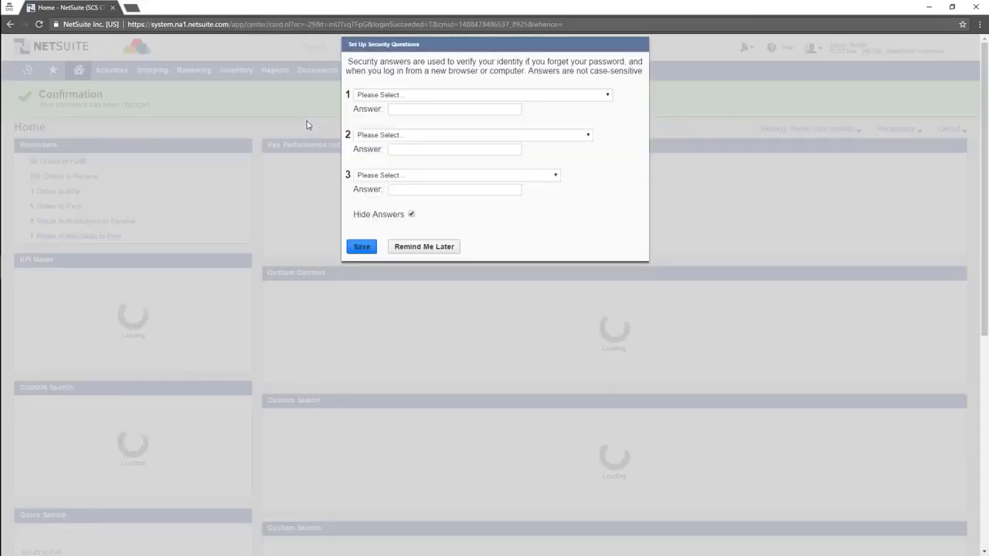
- Choose the childhood nickname security question, type its answer, and save the security questions
{"action": "left_click", "coordinate": [544, 96]}
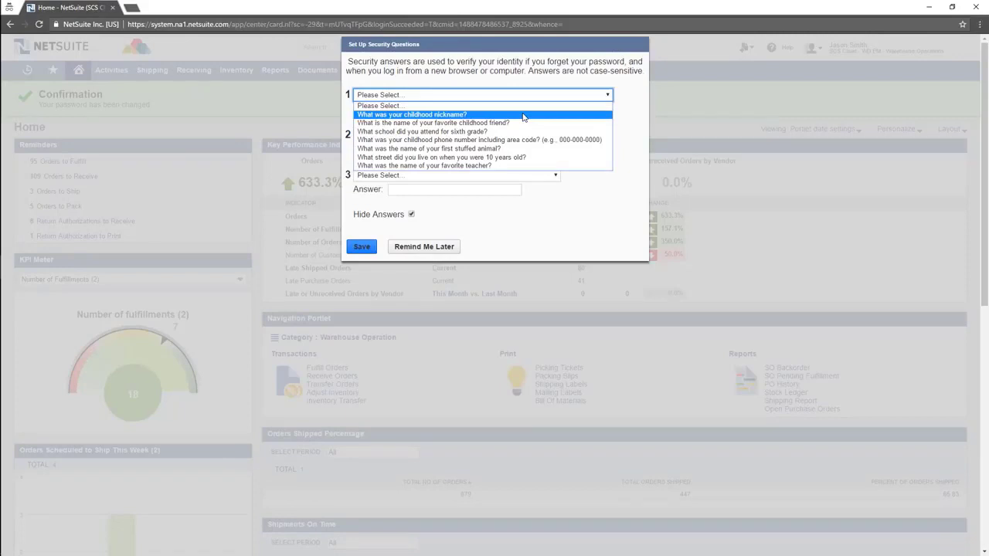
{"action": "left_click", "coordinate": [524, 115]}
{"action": "left_click", "coordinate": [516, 109]}
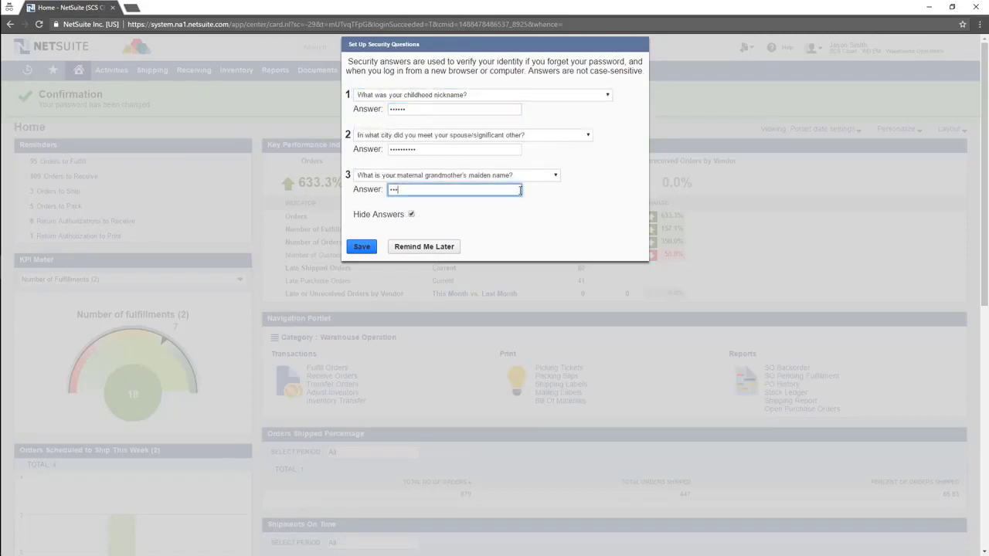
{"action": "left_click", "coordinate": [362, 247]}
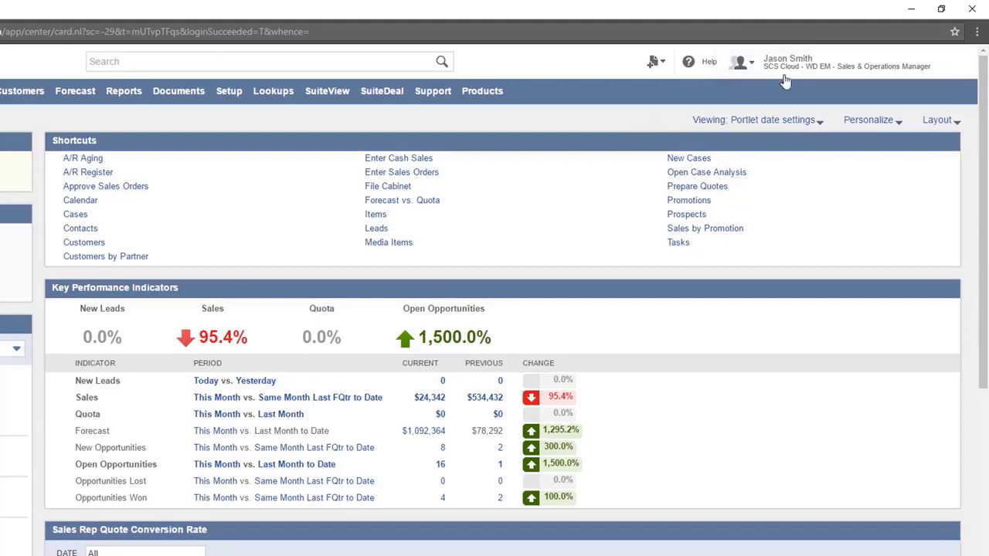
{"action": "mouse_move", "coordinate": [784, 73]}
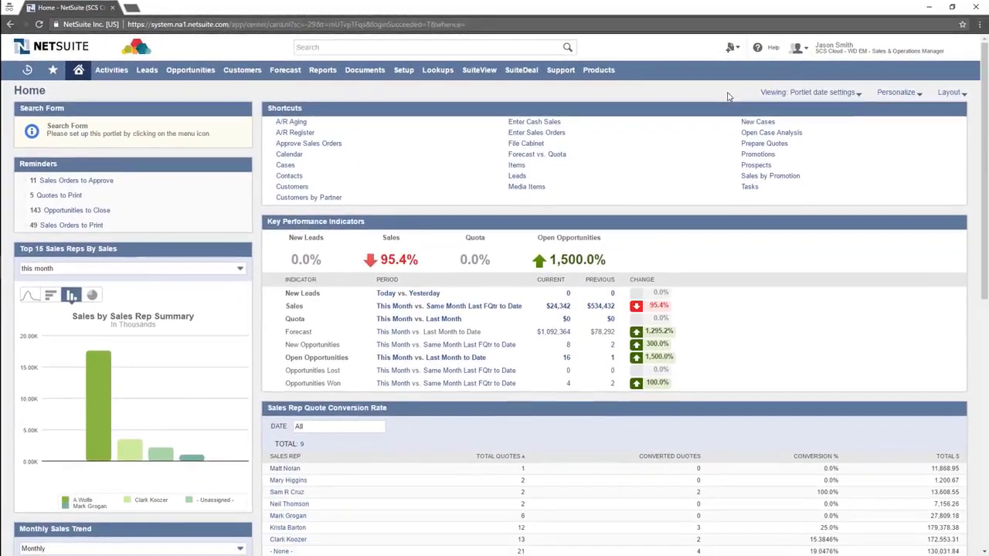
- Switch to the Warehouse Operations role, then back to Sales & Operations Manager
{"action": "mouse_move", "coordinate": [824, 53]}
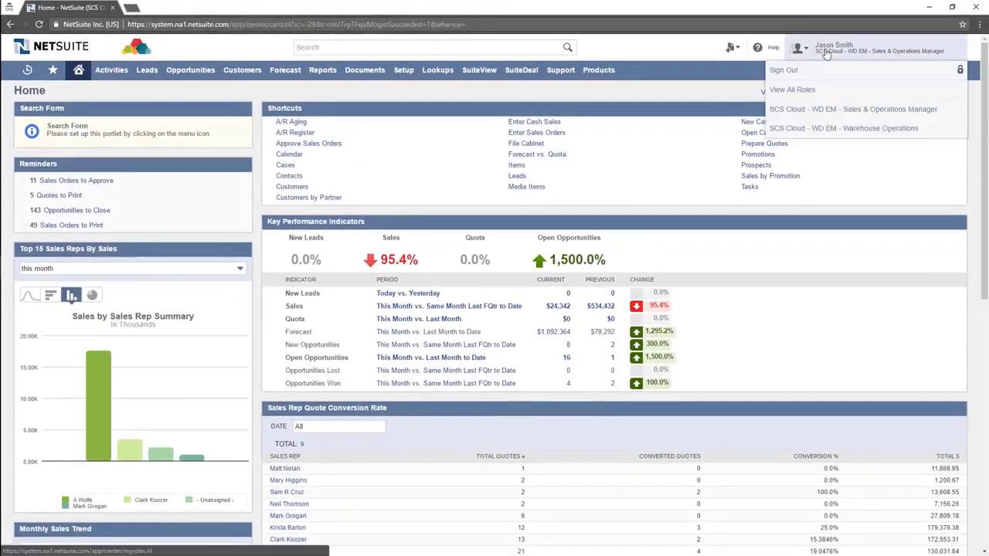
{"action": "left_click", "coordinate": [839, 129]}
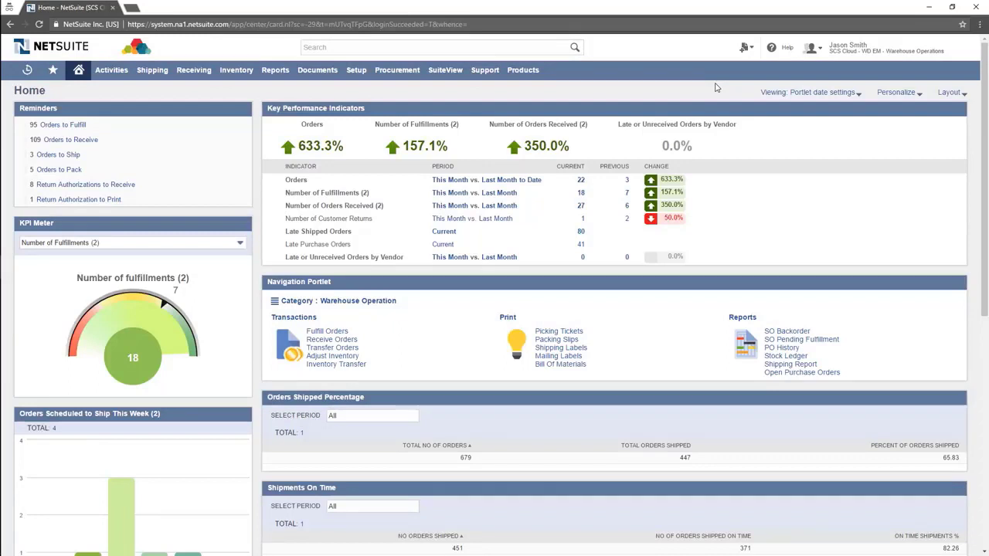
{"action": "mouse_move", "coordinate": [814, 61]}
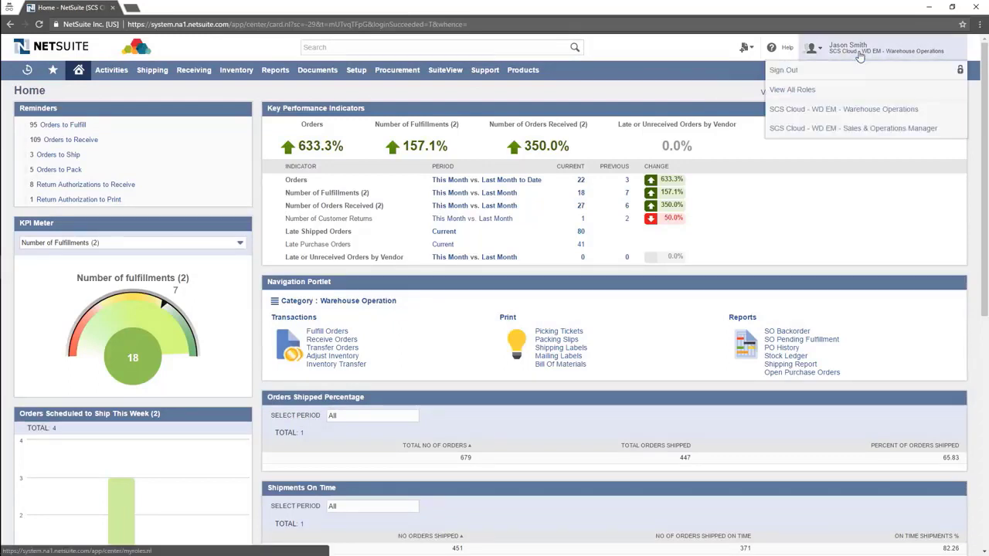
{"action": "left_click", "coordinate": [844, 128]}
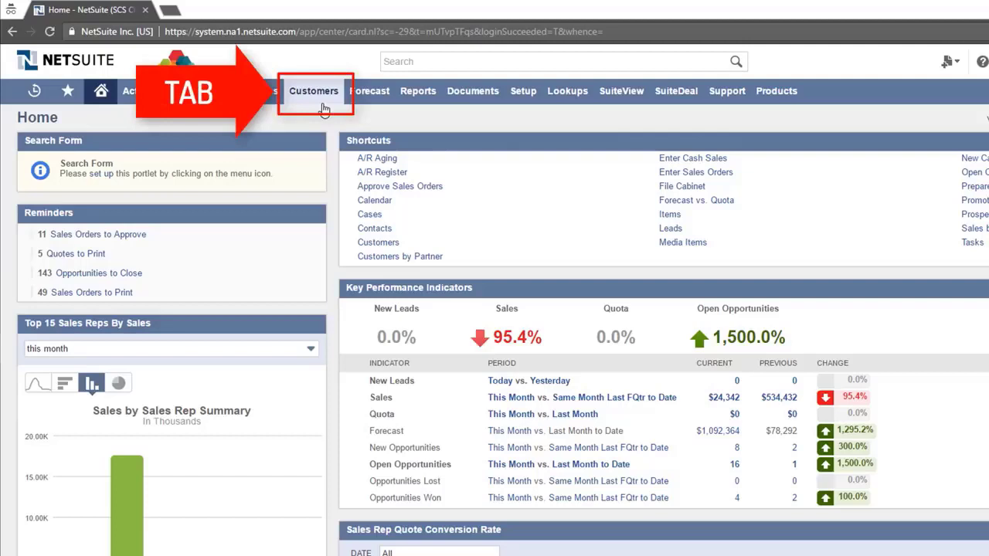
{"action": "mouse_move", "coordinate": [325, 109]}
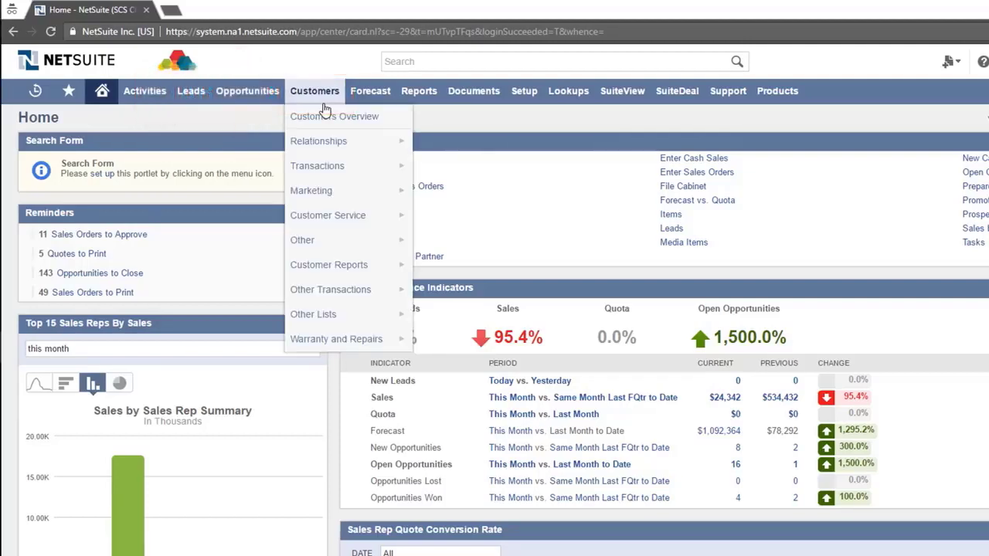
{"action": "mouse_move", "coordinate": [331, 142]}
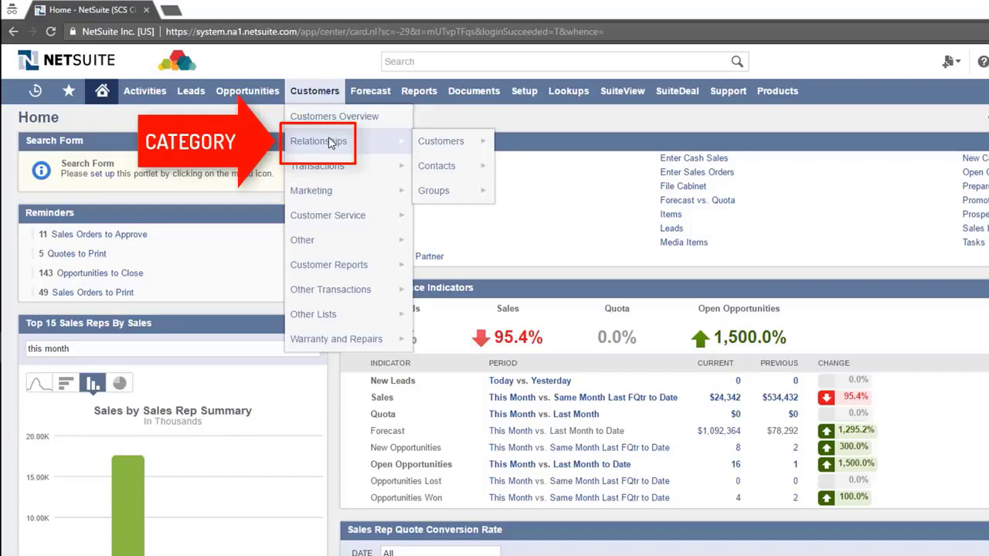
{"action": "mouse_move", "coordinate": [454, 145]}
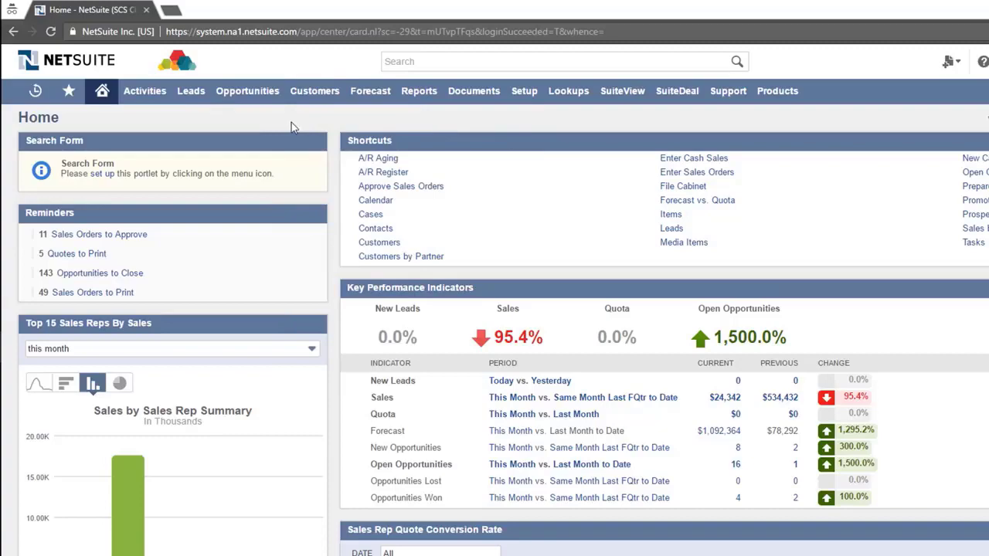
{"action": "mouse_move", "coordinate": [196, 102]}
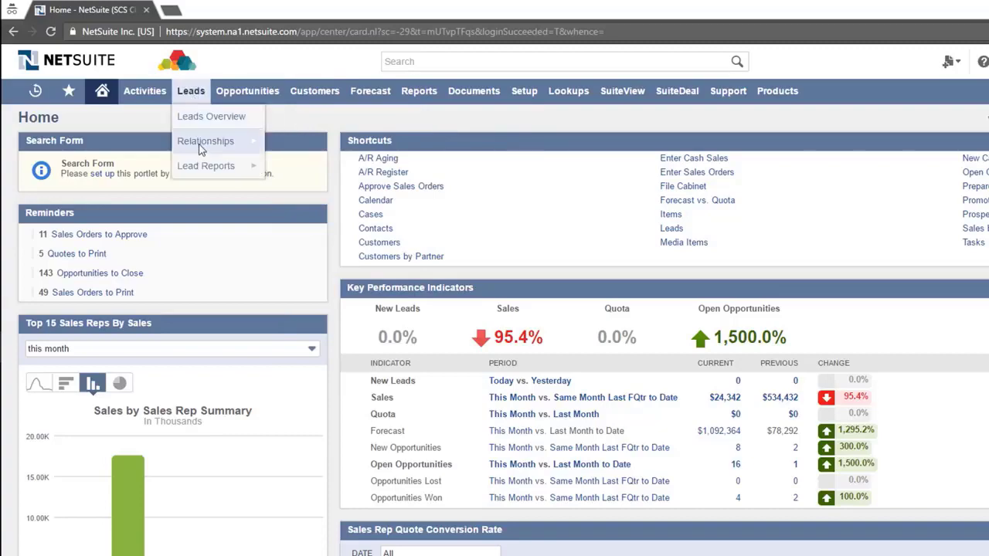
{"action": "mouse_move", "coordinate": [201, 149]}
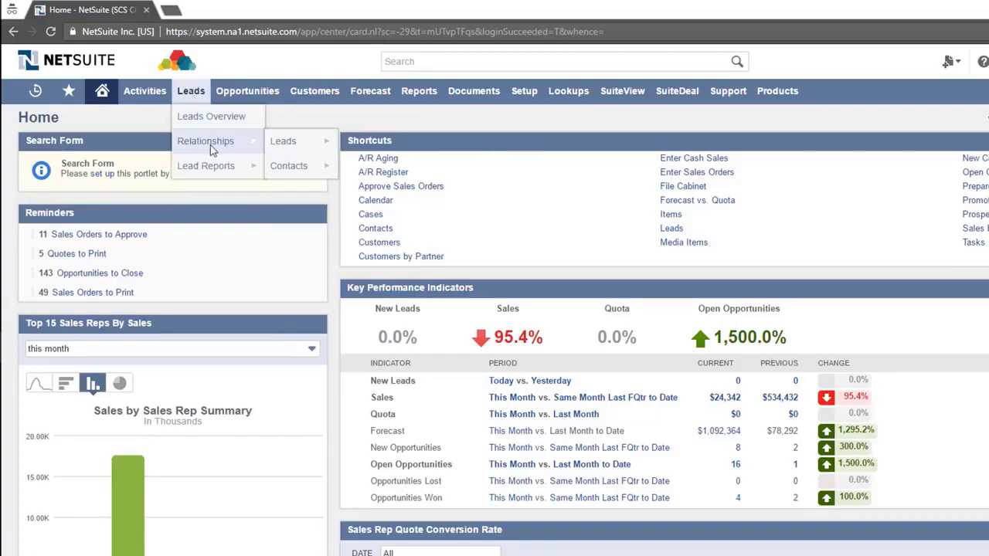
{"action": "mouse_move", "coordinate": [292, 148]}
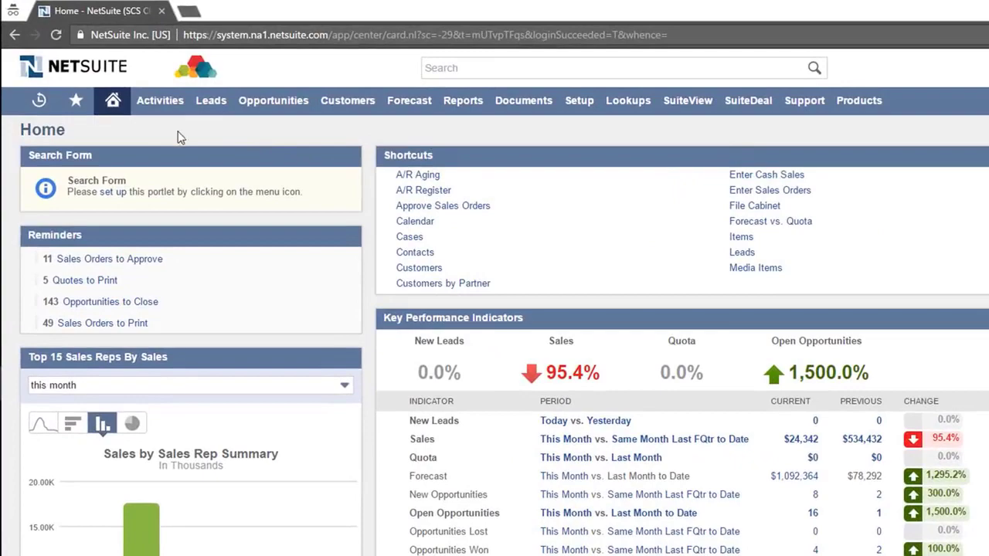
{"action": "mouse_move", "coordinate": [74, 116]}
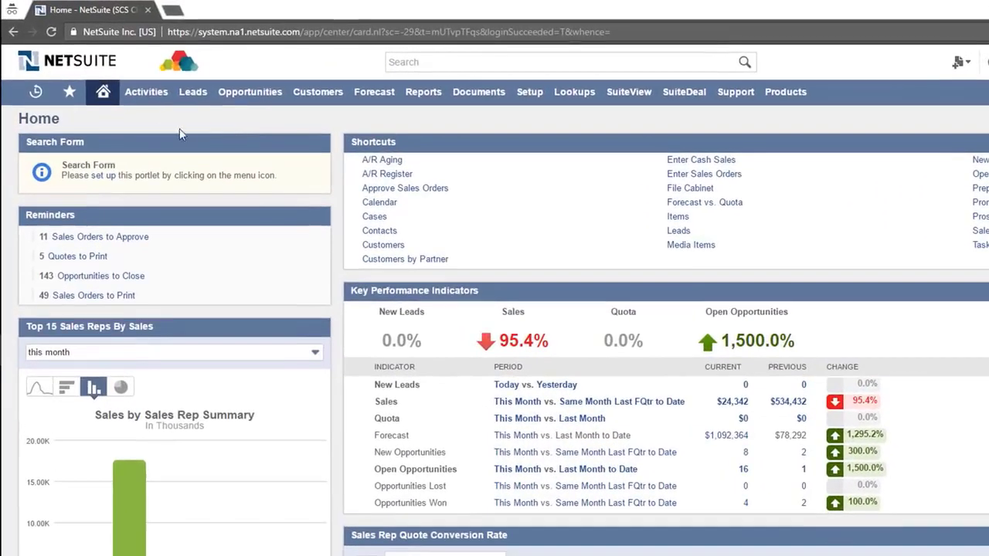
- On the Set Preferences page, enter the user's e-mail address as From Email Address
{"action": "mouse_move", "coordinate": [111, 108]}
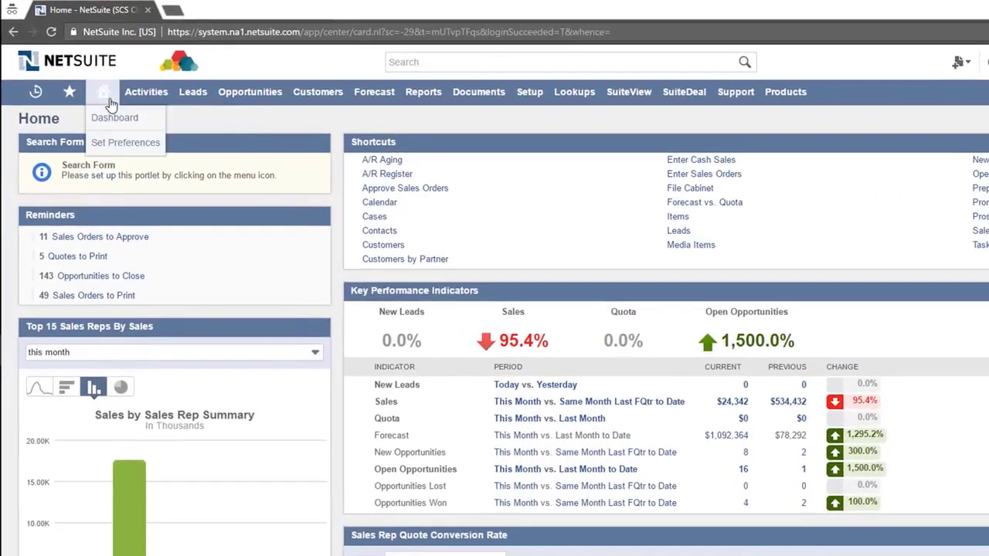
{"action": "left_click", "coordinate": [120, 142]}
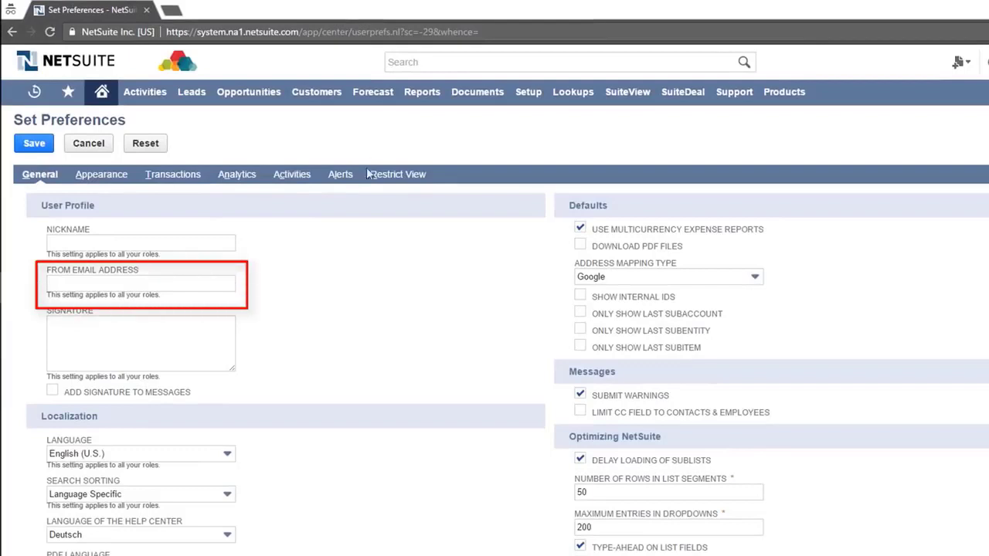
{"action": "left_click", "coordinate": [202, 281]}
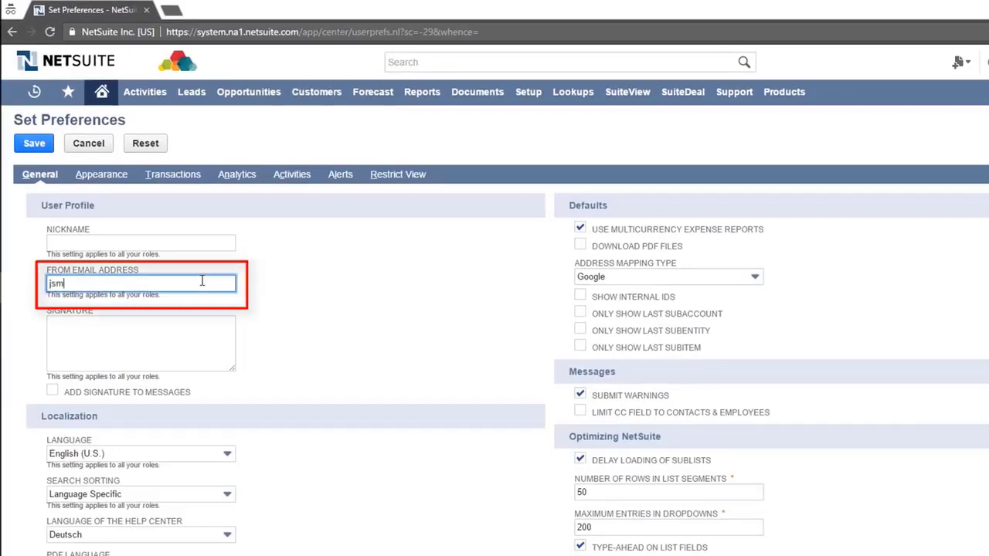
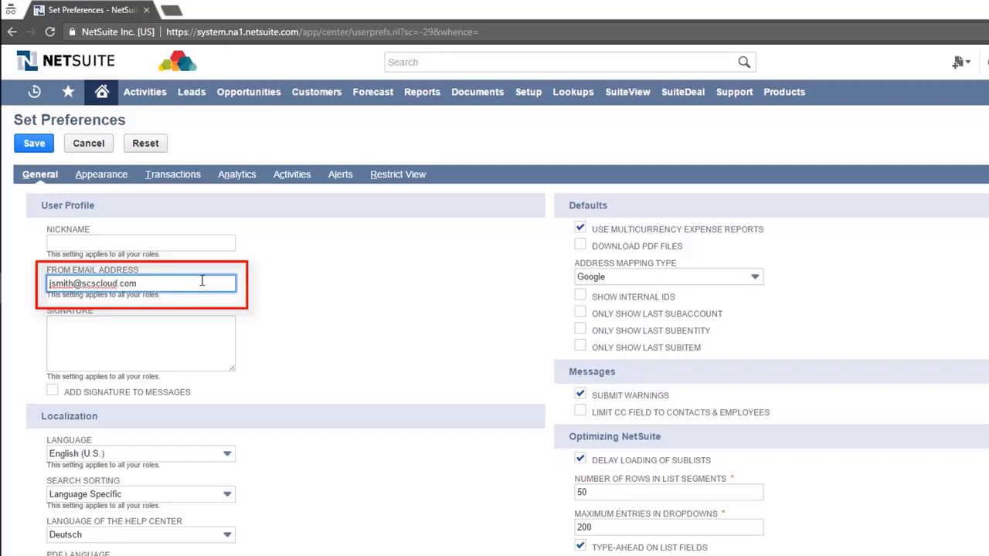
- Paste the five-line signature, enable Add Signature to Messages, and save the preferences
{"action": "left_click", "coordinate": [228, 334]}
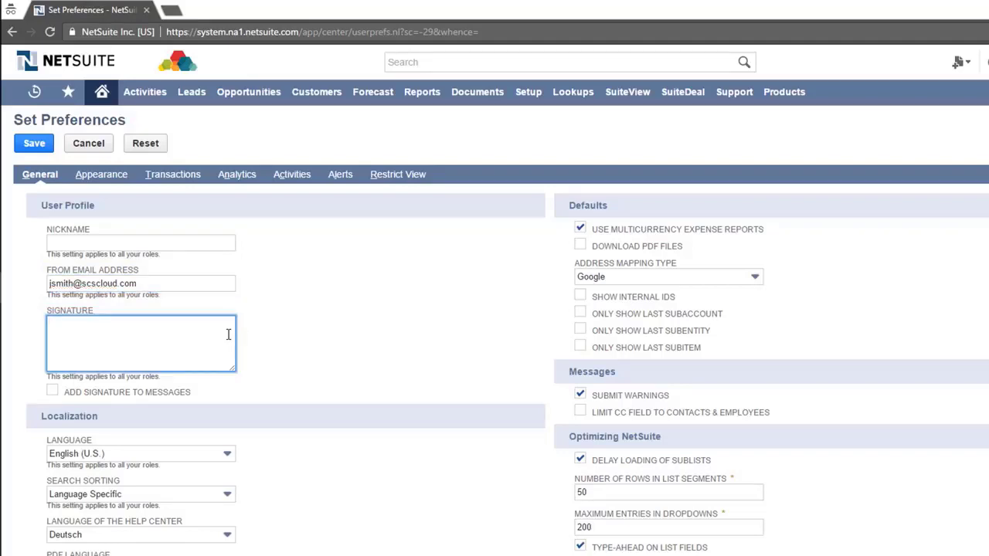
{"action": "key", "text": "ctrl+v"}
{"action": "mouse_move", "coordinate": [229, 334]}
{"action": "left_mouse_down"}
{"action": "mouse_move", "coordinate": [232, 357]}
{"action": "mouse_move", "coordinate": [238, 331]}
{"action": "left_mouse_up"}
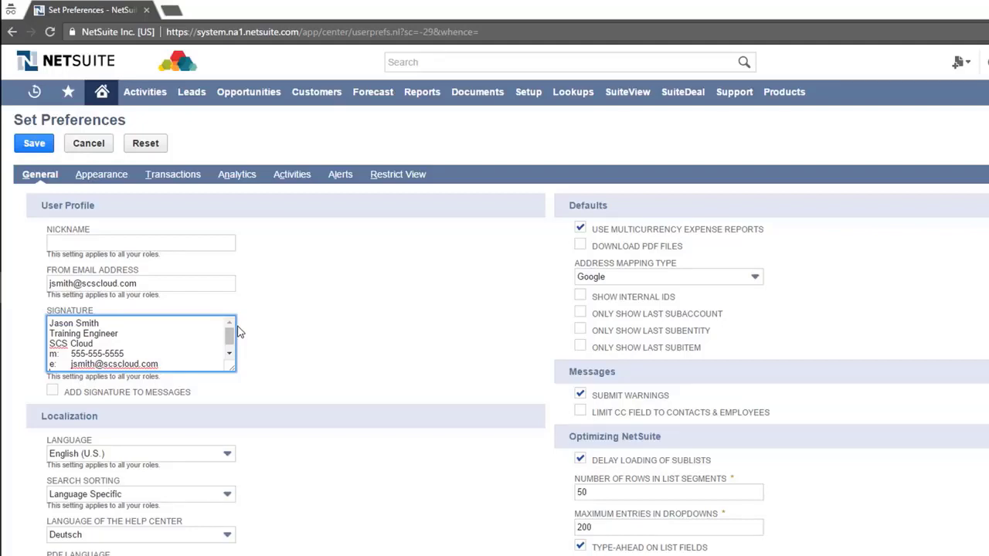
{"action": "left_click", "coordinate": [54, 392]}
{"action": "left_click", "coordinate": [54, 391]}
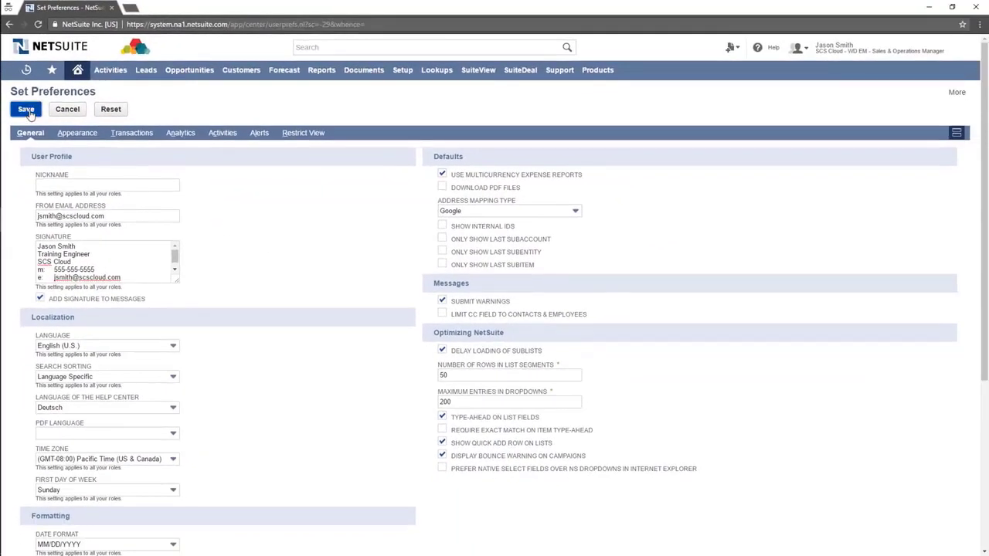
{"action": "left_click", "coordinate": [31, 111]}
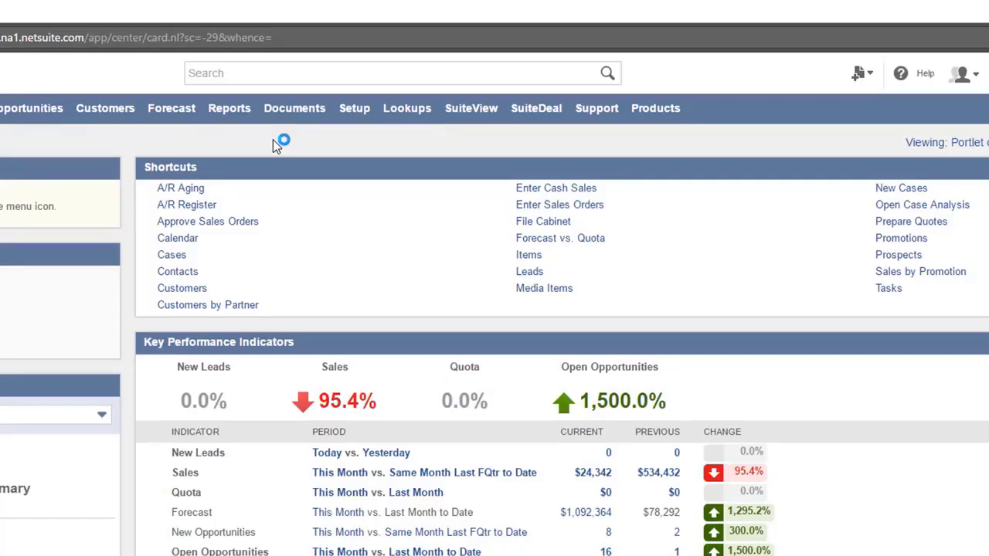
{"action": "left_click", "coordinate": [282, 80]}
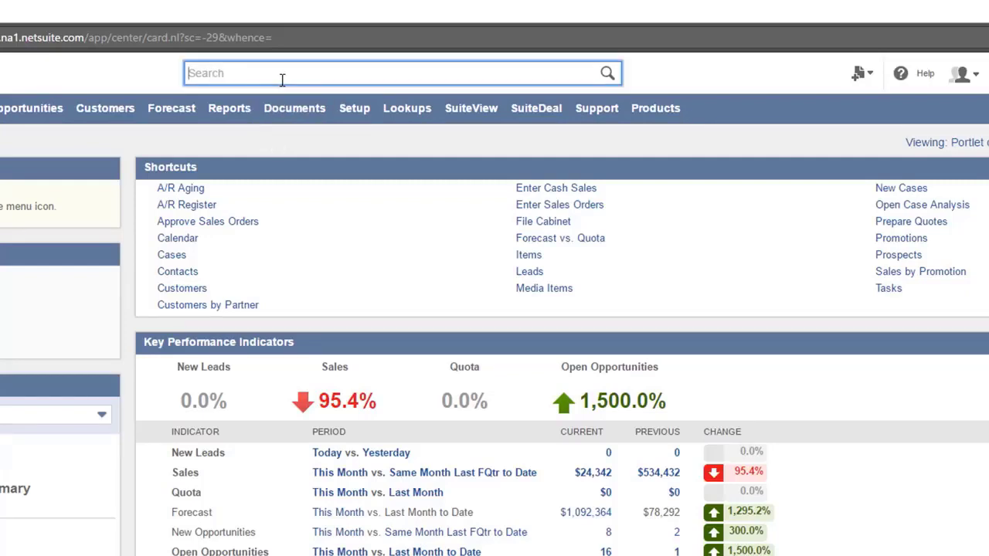
{"action": "type", "text": "aca"}
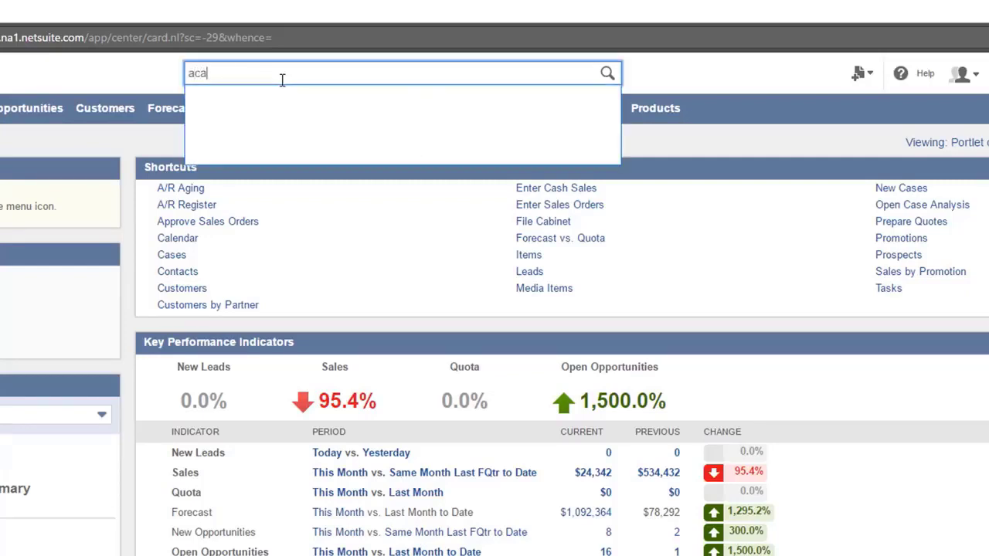
{"action": "type", "text": "demy"}
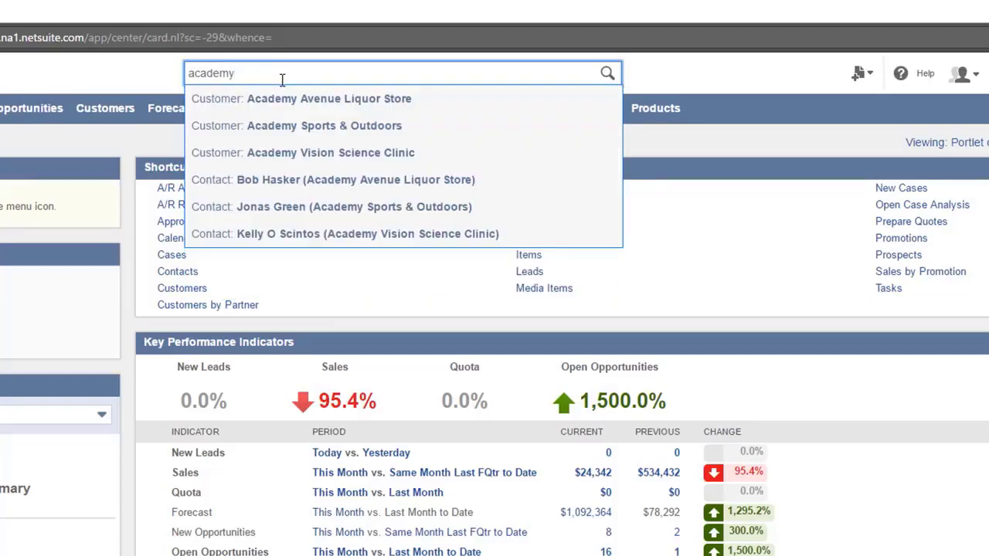
{"action": "type", "text": " sports"}
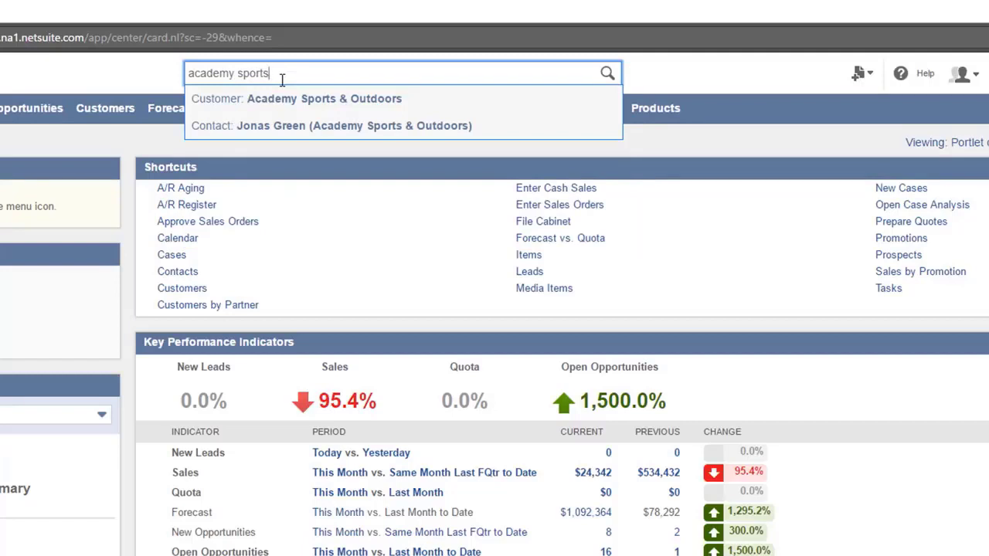
{"action": "key", "text": "BackSpace"}
{"action": "key", "text": "BackSpace"}
{"action": "key", "text": "BackSpace"}
{"action": "key", "text": "BackSpace"}
{"action": "key", "text": "BackSpace"}
{"action": "key", "text": "BackSpace"}
{"action": "key", "text": "BackSpace"}
{"action": "key", "text": "BackSpace"}
{"action": "key", "text": "BackSpace"}
{"action": "key", "text": "BackSpace"}
{"action": "key", "text": "BackSpace"}
{"action": "key", "text": "BackSpace"}
{"action": "key", "text": "BackSpace"}
{"action": "key", "text": "BackSpace"}
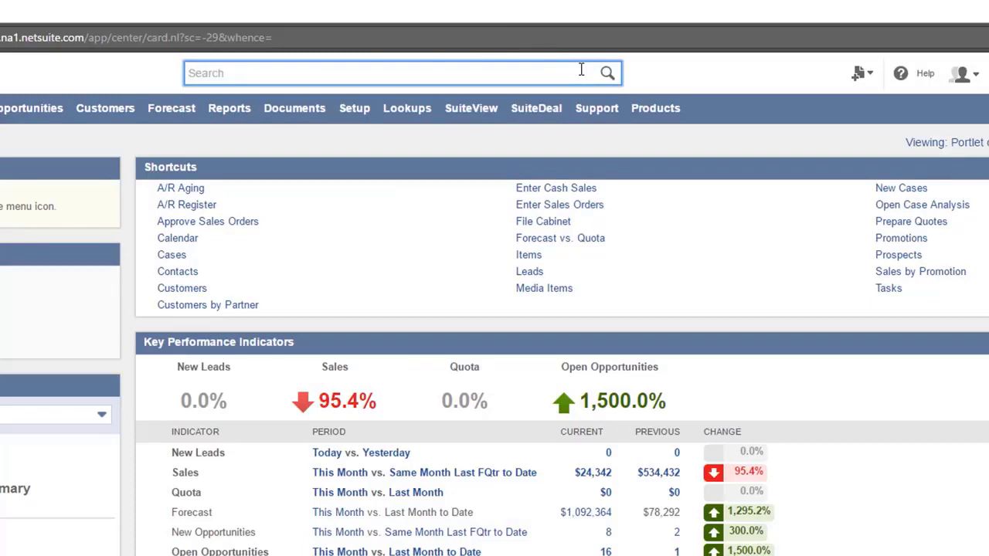
- Enter 'CU: academy sports' in global search to look up only customer records
{"action": "type", "text": "CU: acad"}
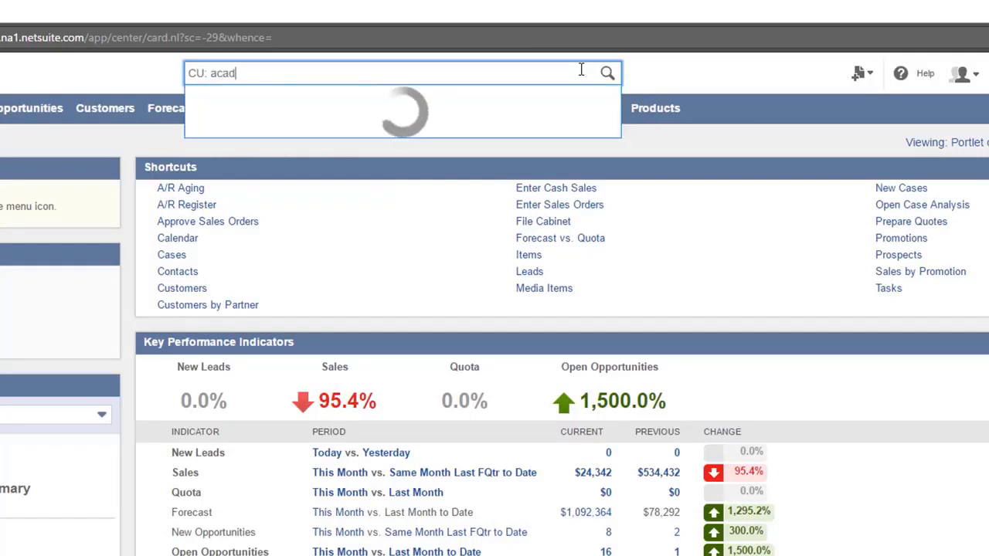
{"action": "type", "text": "emy"}
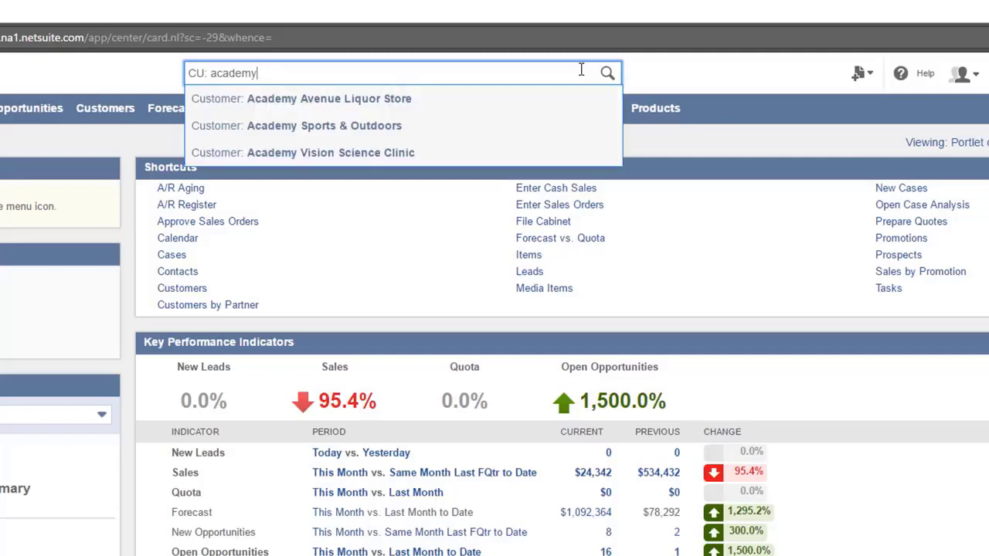
{"action": "type", "text": " sports"}
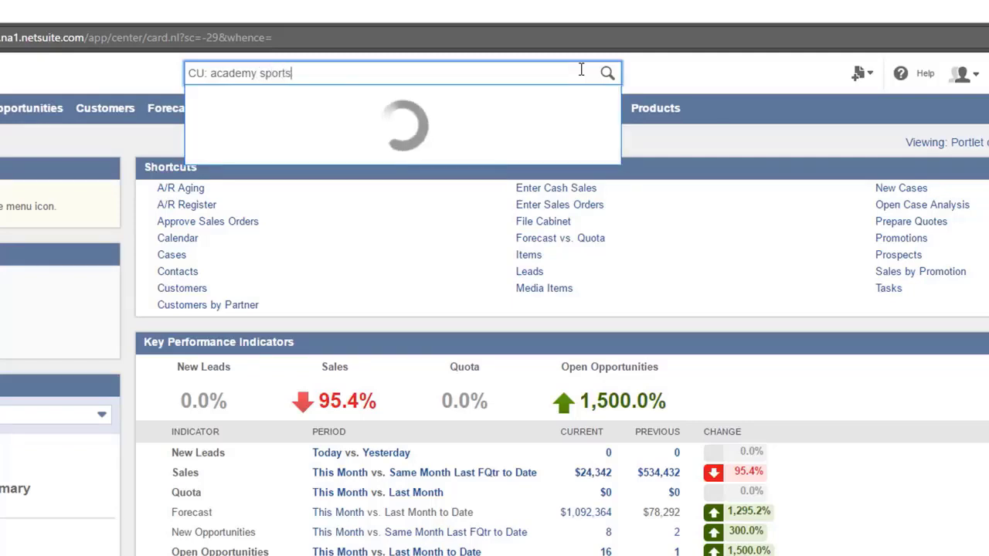